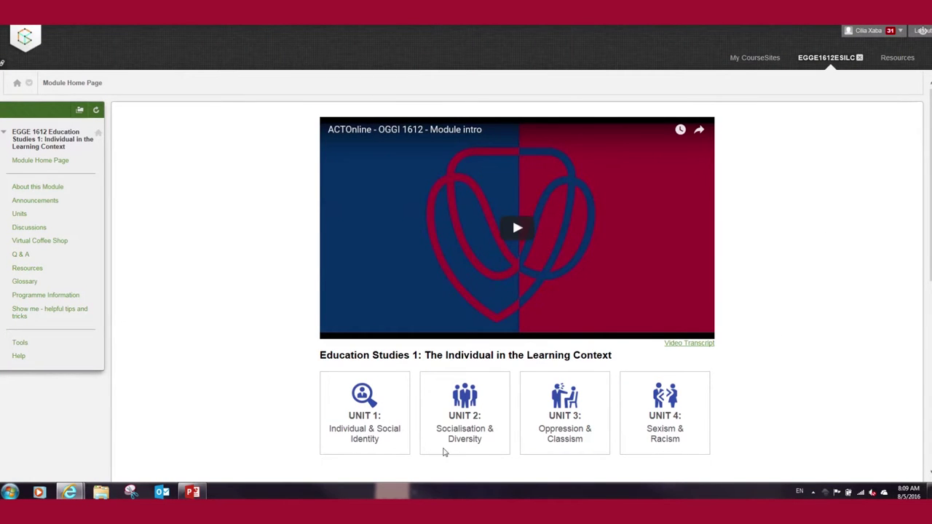
# Open the Unit 1 tile, then the 'Unit 1: Lesson 1 - Who am I?' page.
pyautogui.click(357, 404)
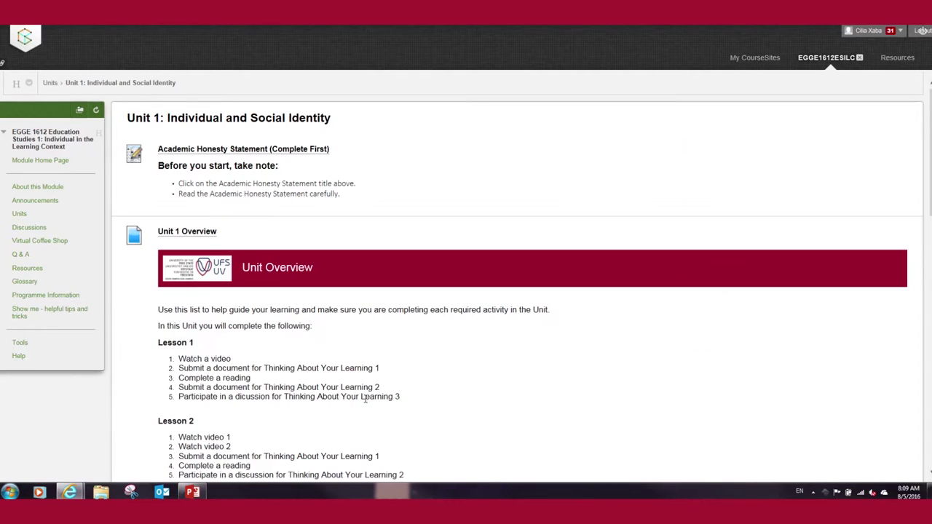
pyautogui.scroll(-2, 624, 256)
pyautogui.scroll(-2, 626, 260)
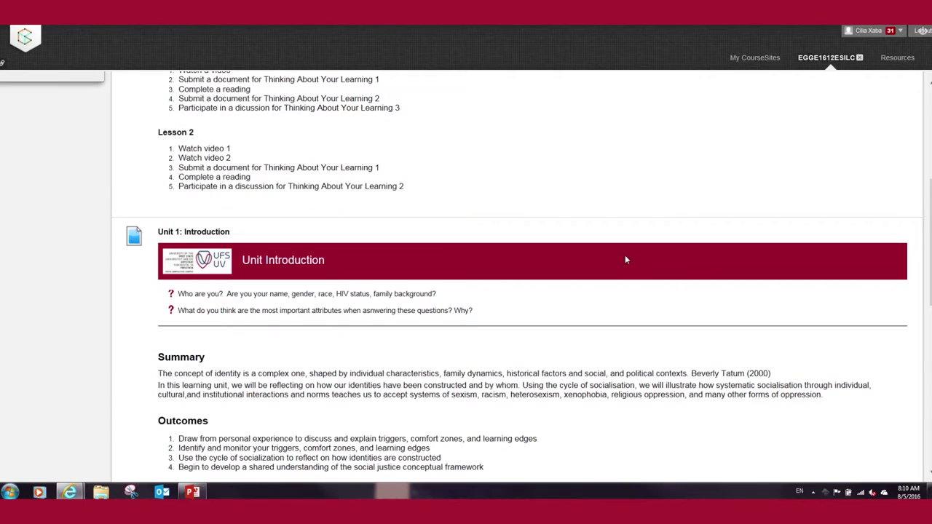
pyautogui.scroll(-2, 625, 259)
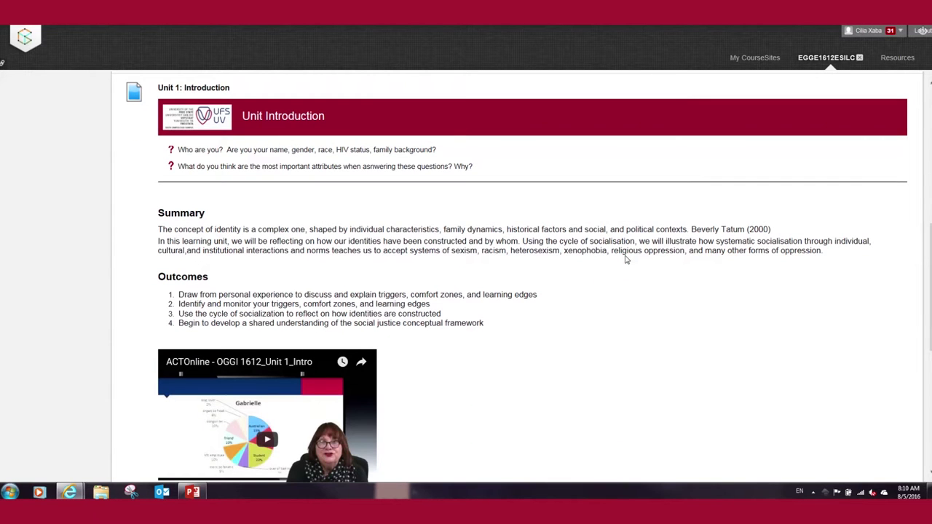
pyautogui.scroll(-2, 624, 259)
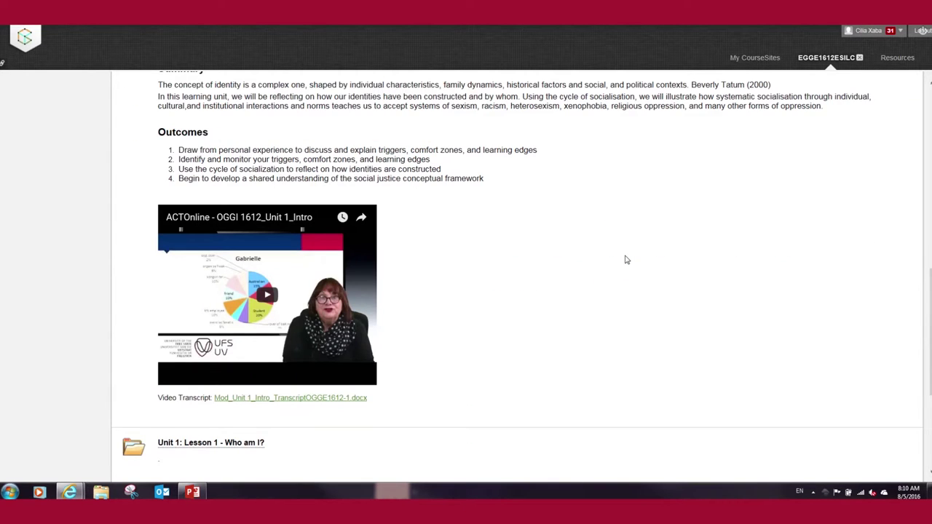
pyautogui.scroll(-2, 626, 259)
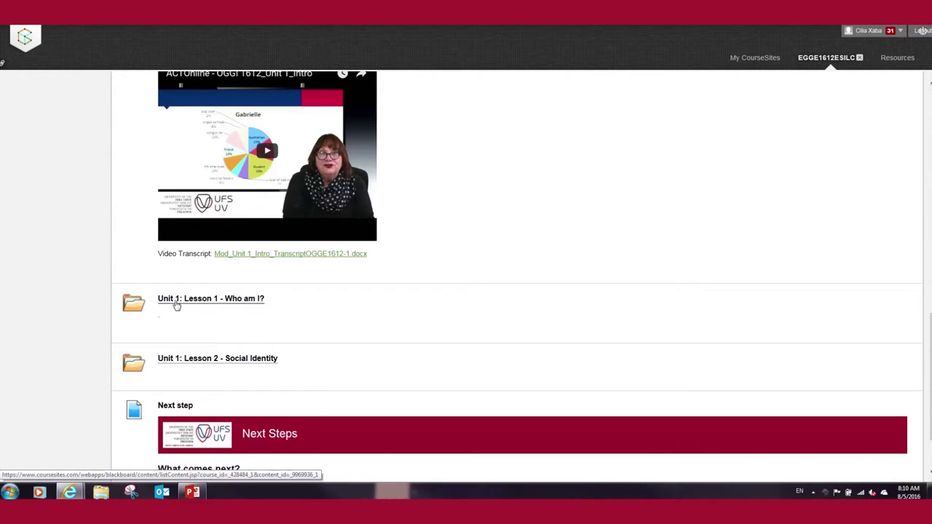
pyautogui.click(227, 300)
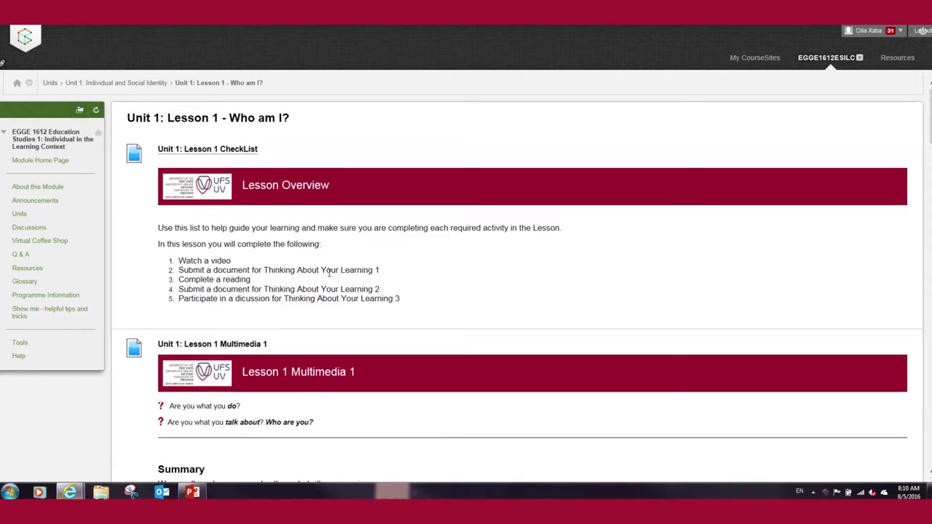
# Scroll the lesson page past the Who Am I? video to Thinking About your Learning 1.
pyautogui.scroll(-2, 312, 247)
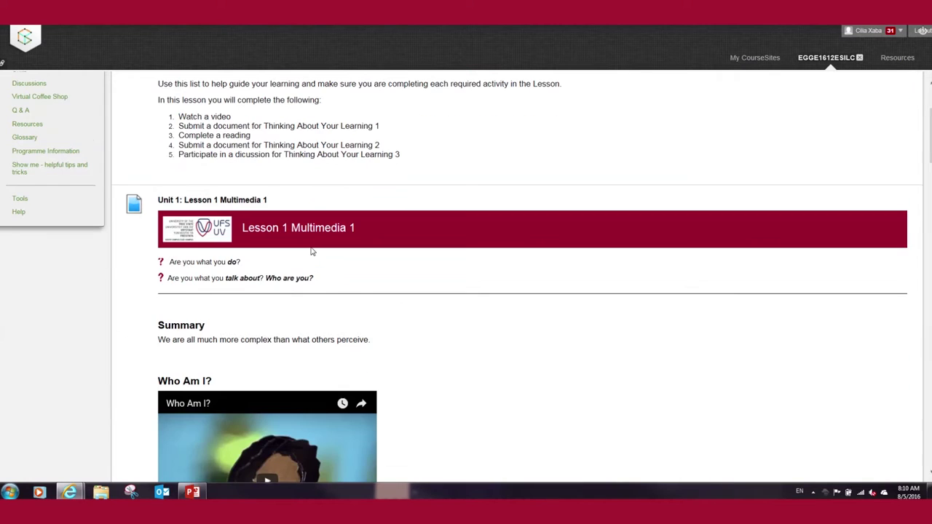
pyautogui.scroll(-2, 312, 251)
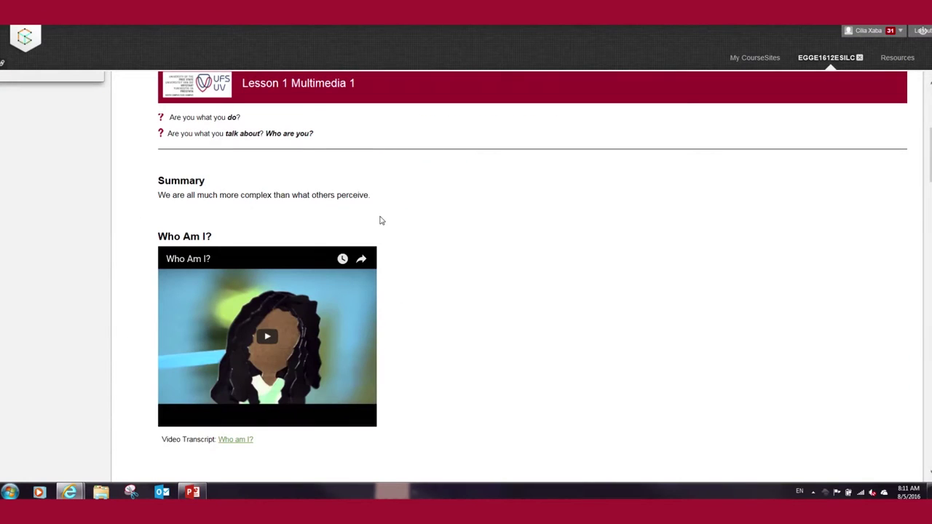
pyautogui.scroll(-2, 383, 219)
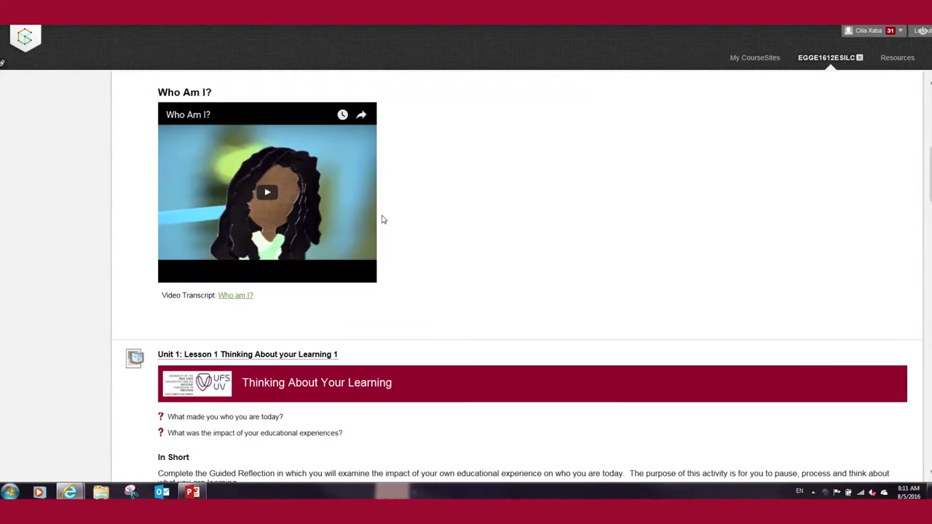
pyautogui.scroll(-3, 384, 219)
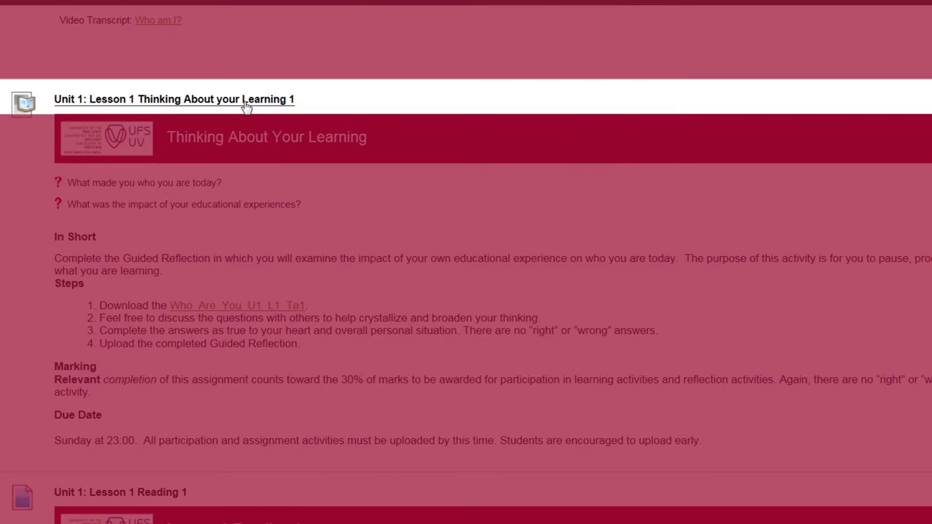
# Open the 'Thinking About your Learning 1' assignment and scroll to its template download step.
pyautogui.click(246, 102)
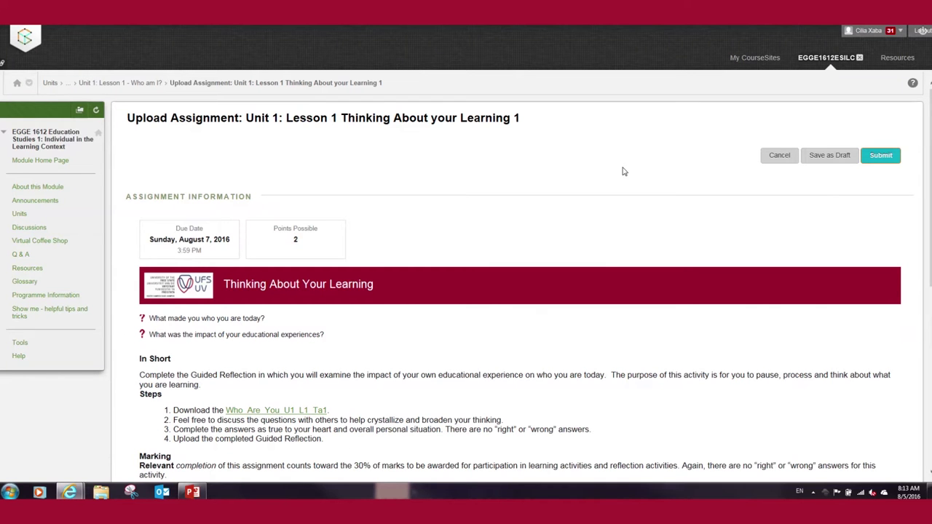
pyautogui.scroll(-2, 624, 171)
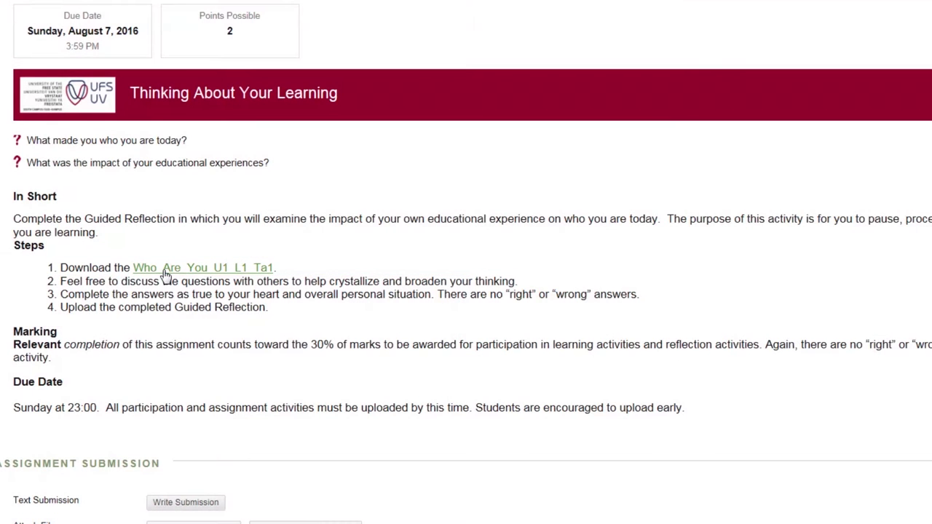
# Download the Who_Are_You_U1_L1_Ta1 template using Save as to choose its location.
pyautogui.click(165, 269)
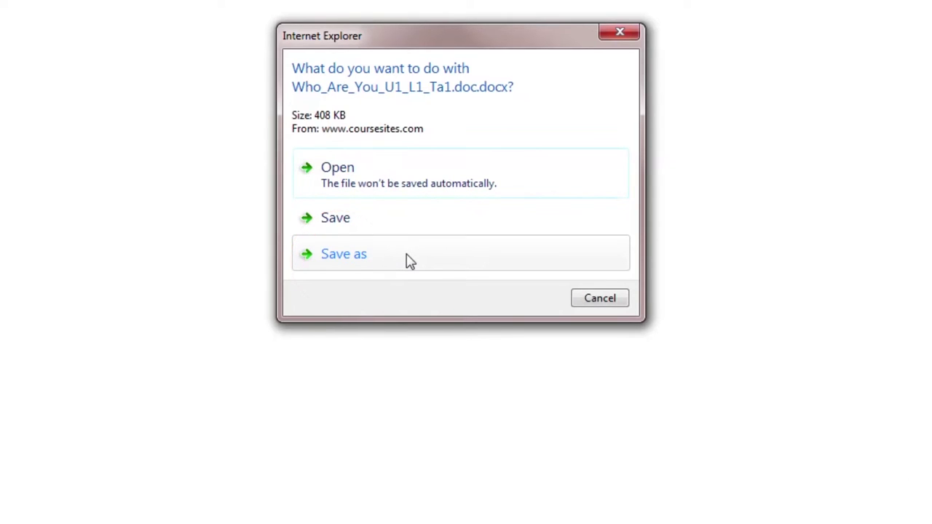
pyautogui.click(408, 261)
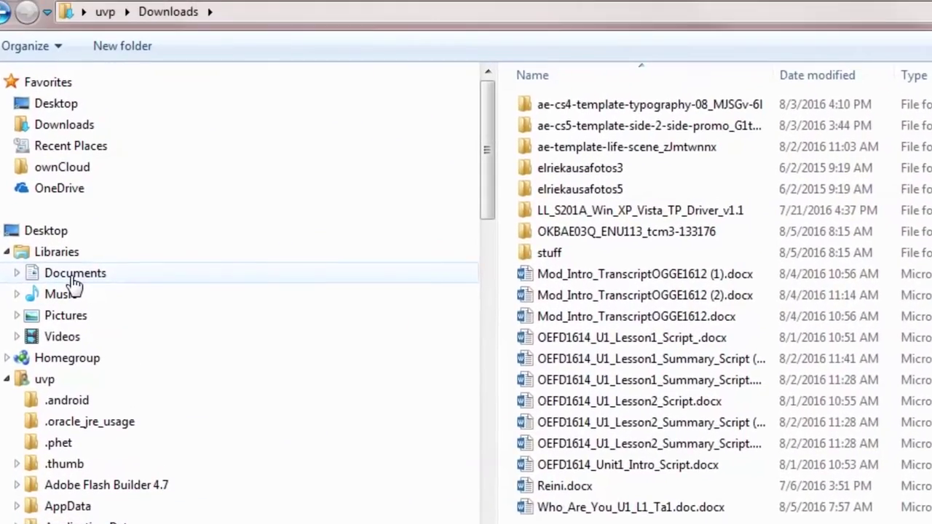
# In the Documents library, create a new folder named 'OGGE 1612 - Assignments'.
pyautogui.click(74, 278)
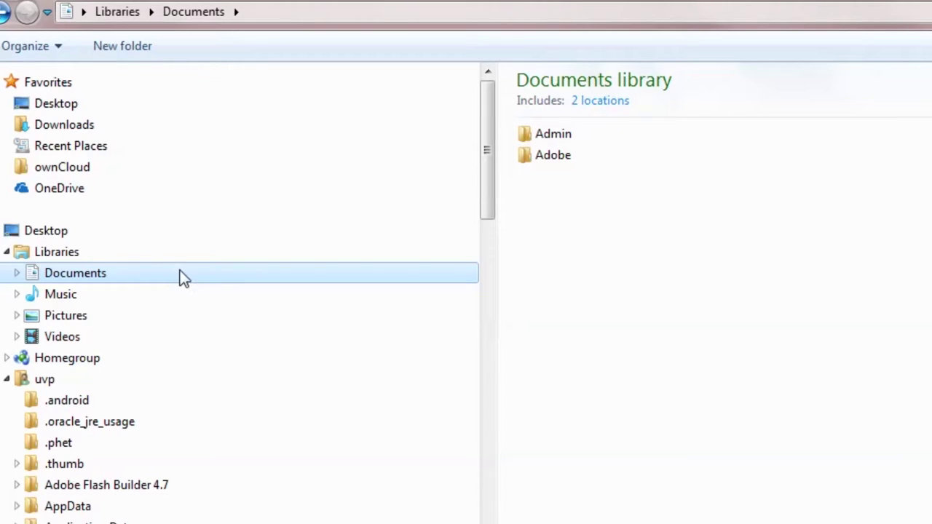
pyautogui.doubleClick(109, 280)
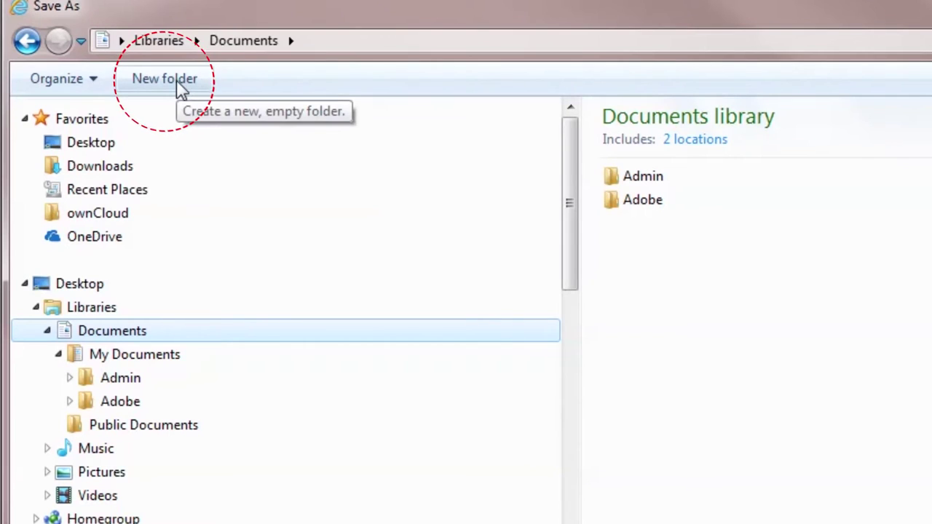
pyautogui.click(177, 79)
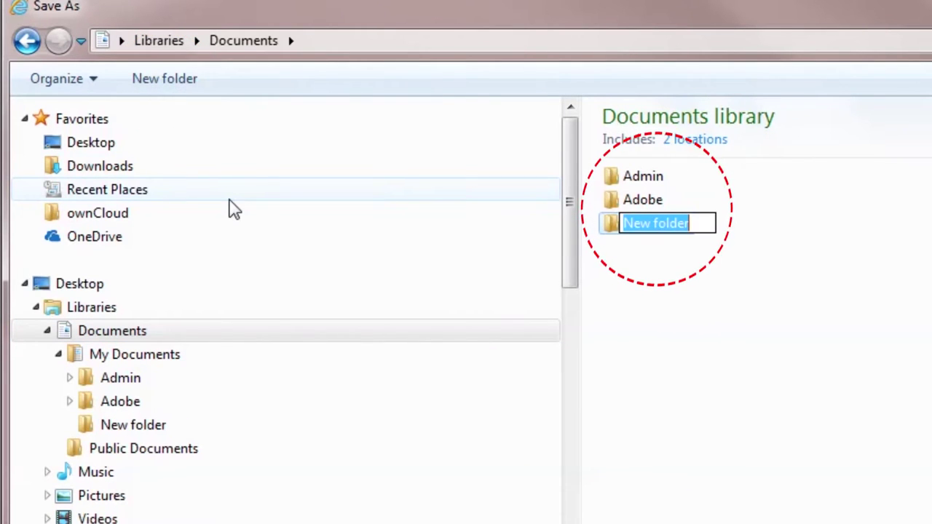
pyautogui.write('OG')
pyautogui.write('GE 1612 - Assignments')
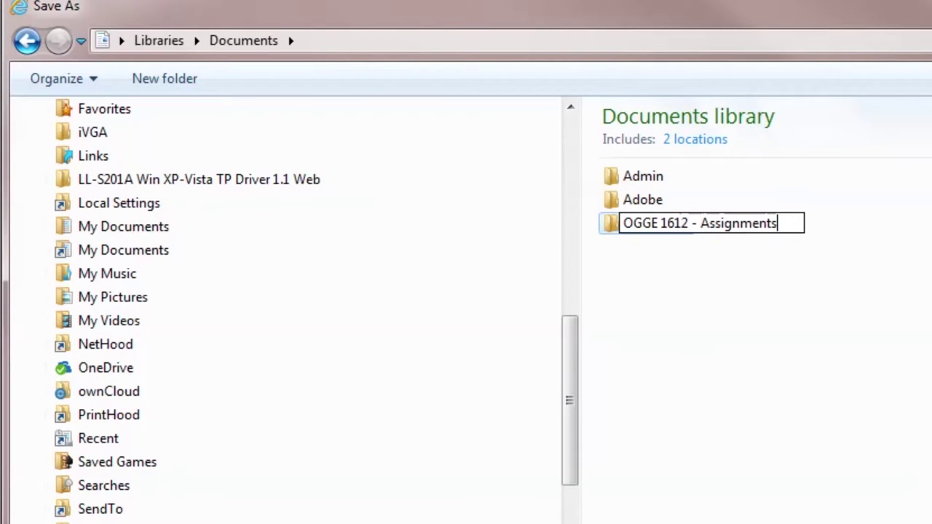
pyautogui.press('Return')
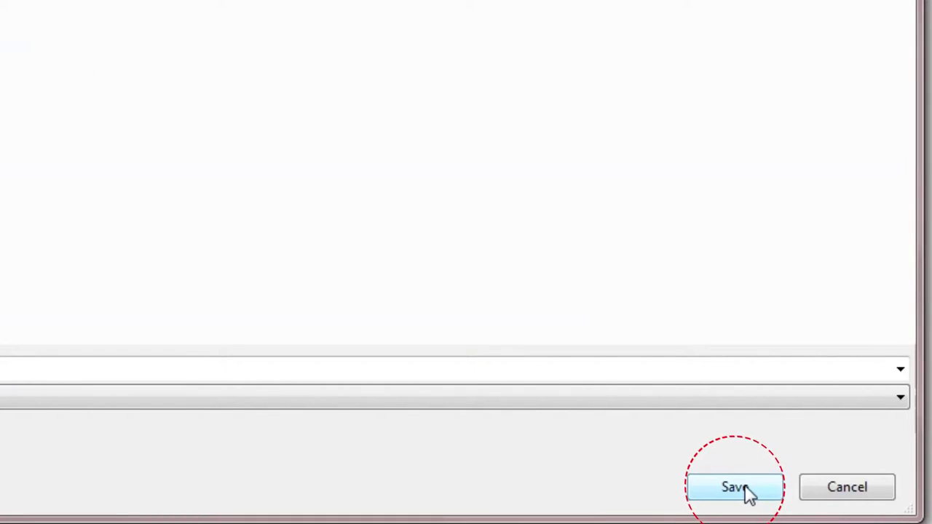
# Save the template into OGGE 1612 - Assignments, then bring up the Windows Start menu.
pyautogui.click(735, 488)
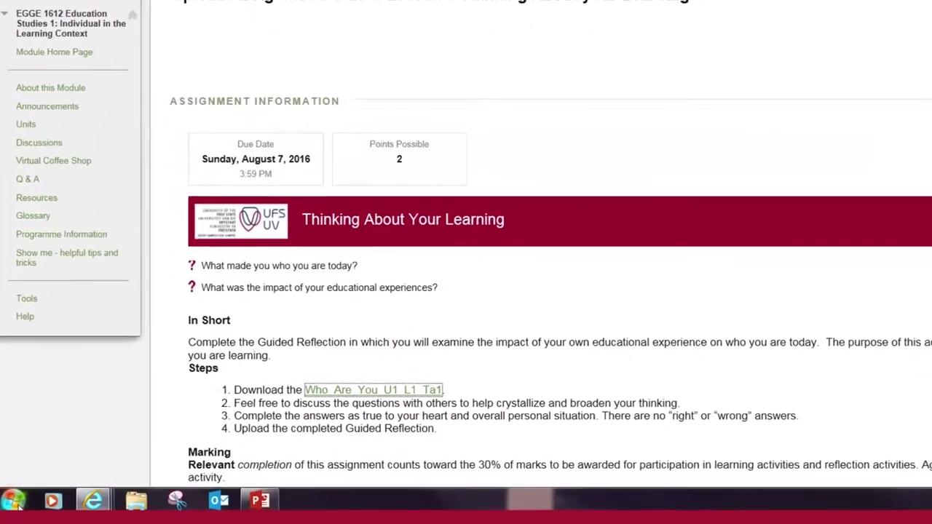
pyautogui.click(16, 493)
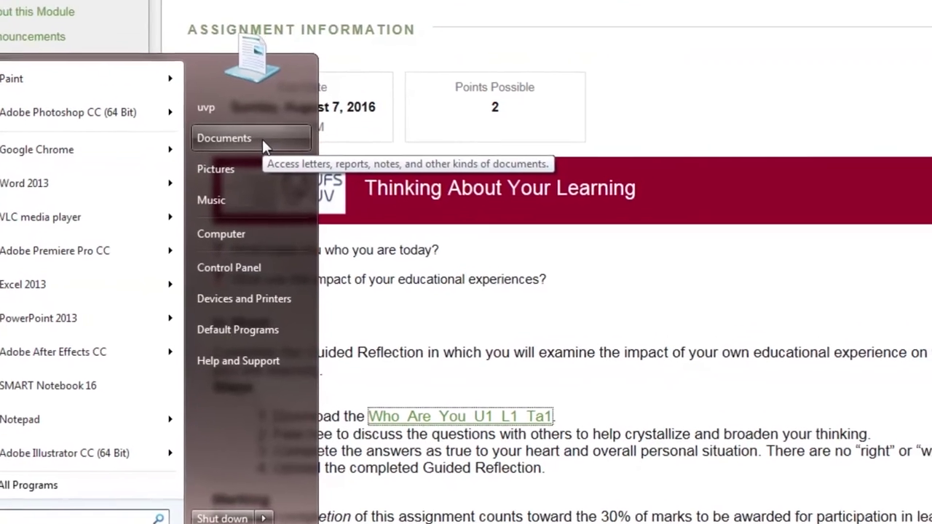
# Open Who_Are_You_U1_L1_Ta1.doc.docx in Word from Documents > OGGE 1612 - Assignments.
pyautogui.click(299, 95)
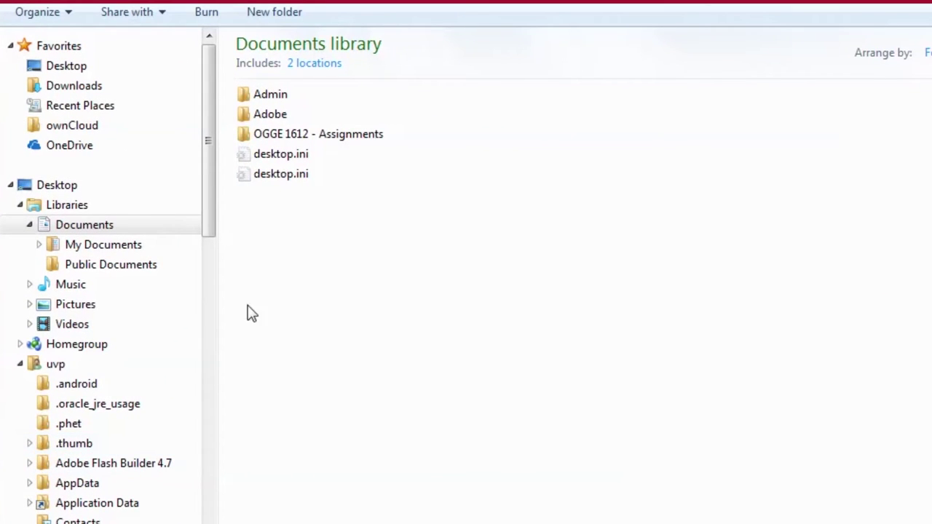
pyautogui.moveTo(295, 142)
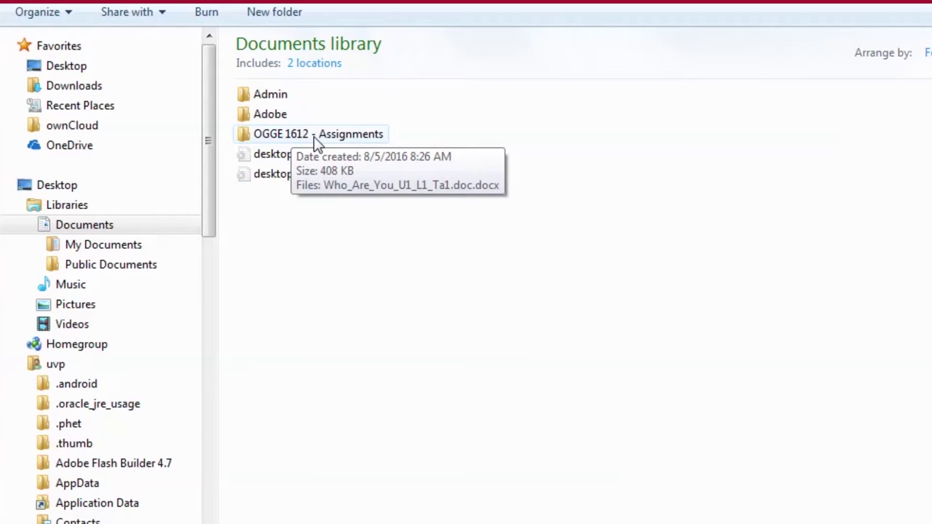
pyautogui.doubleClick(315, 138)
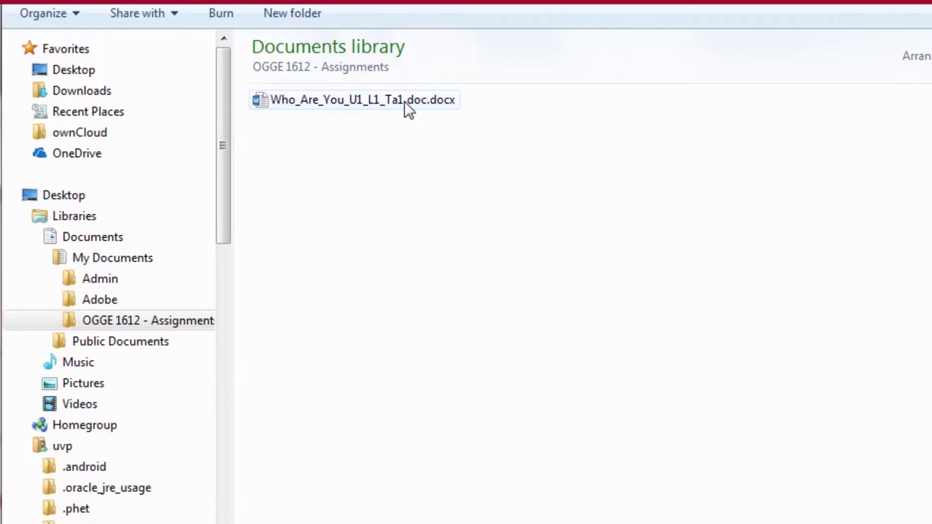
pyautogui.moveTo(431, 100)
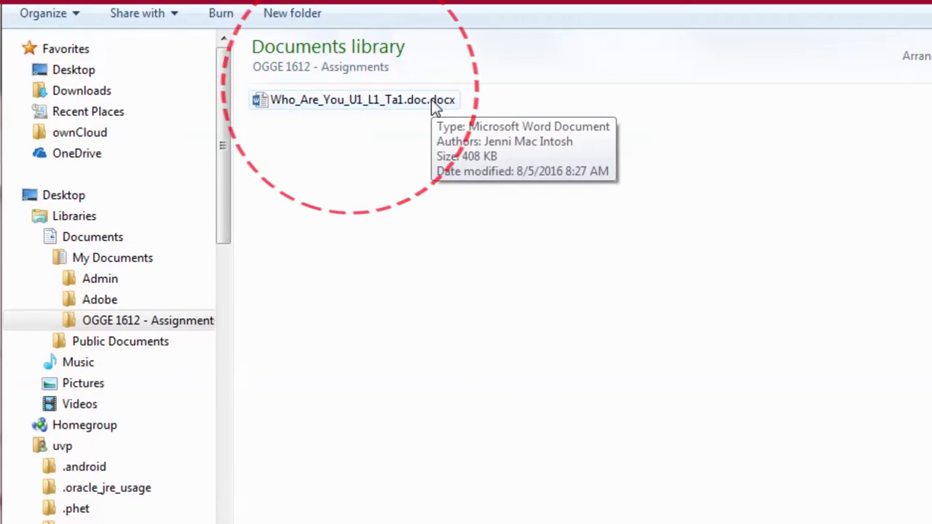
pyautogui.click(325, 110)
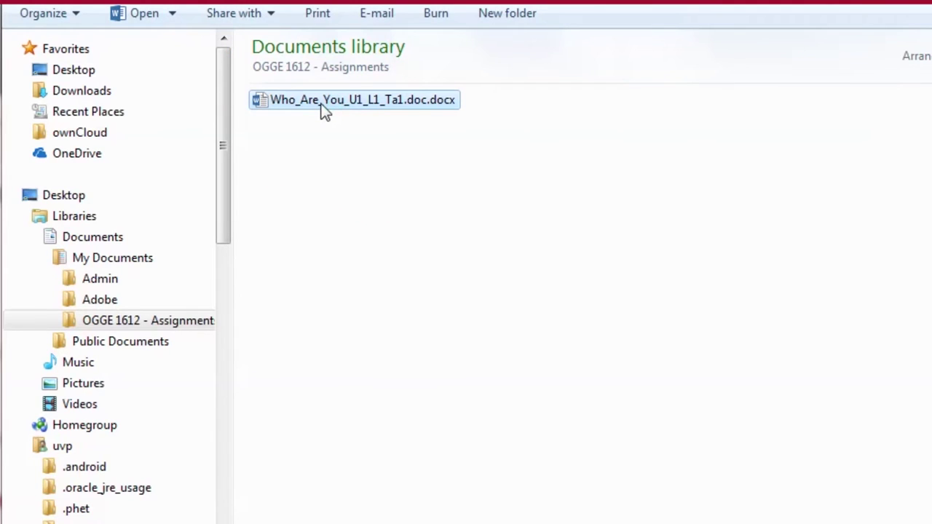
pyautogui.doubleClick(322, 106)
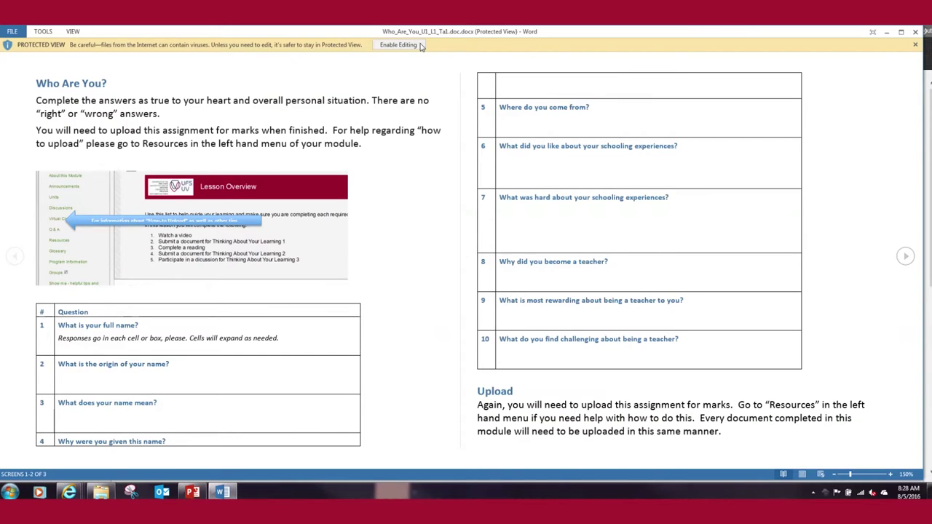
# Enable editing, add 'Make sure you complete all sections' under question 4, save, and close Word.
pyautogui.click(420, 45)
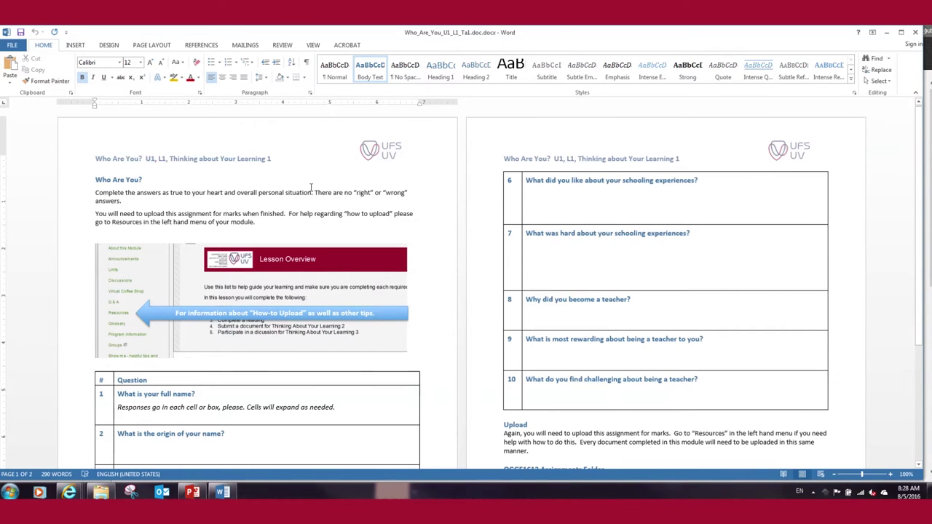
pyautogui.scroll(-3, 311, 187)
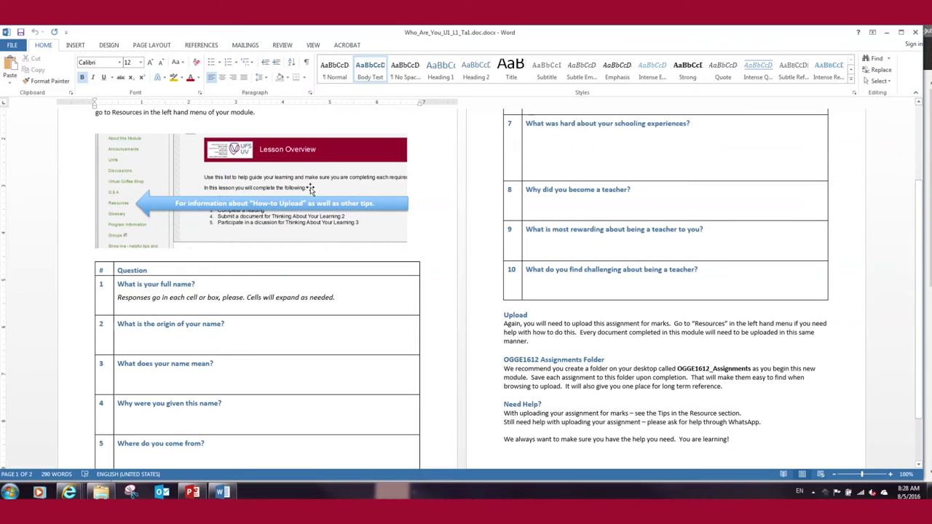
pyautogui.scroll(-2, 311, 188)
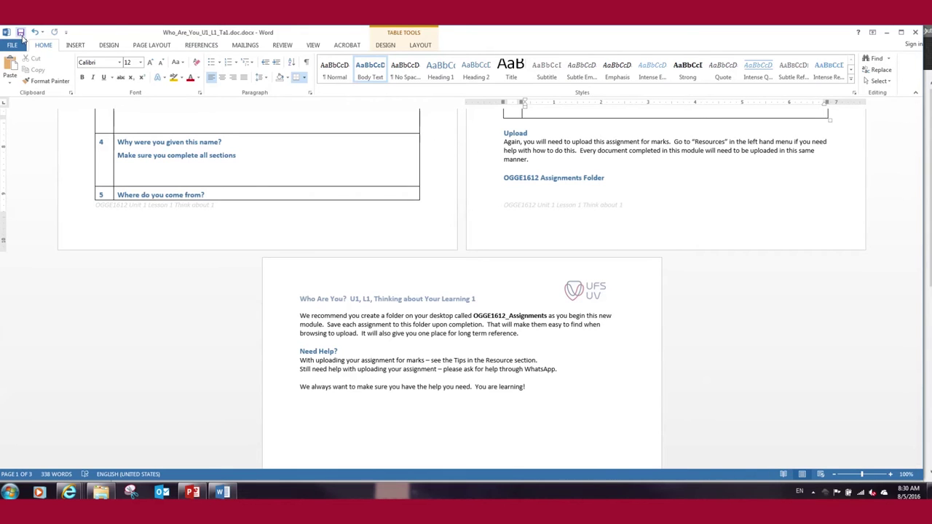
pyautogui.click(916, 34)
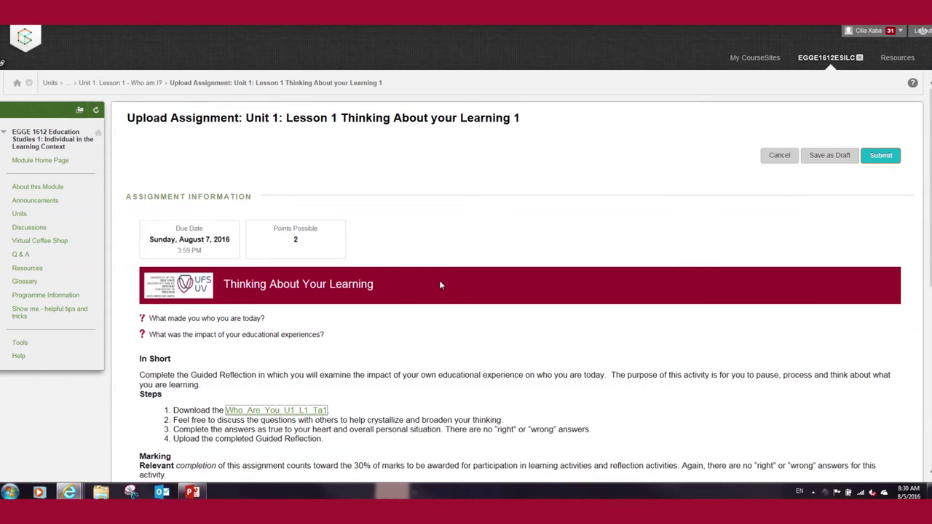
# Scroll the Upload Assignment page to review its Text Submission and Attach File options.
pyautogui.scroll(-2, 439, 281)
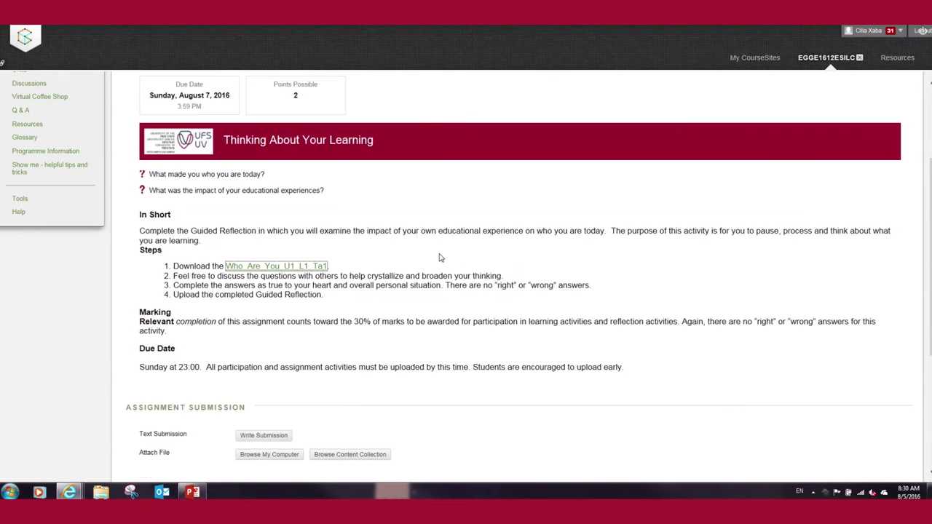
pyautogui.scroll(2, 440, 257)
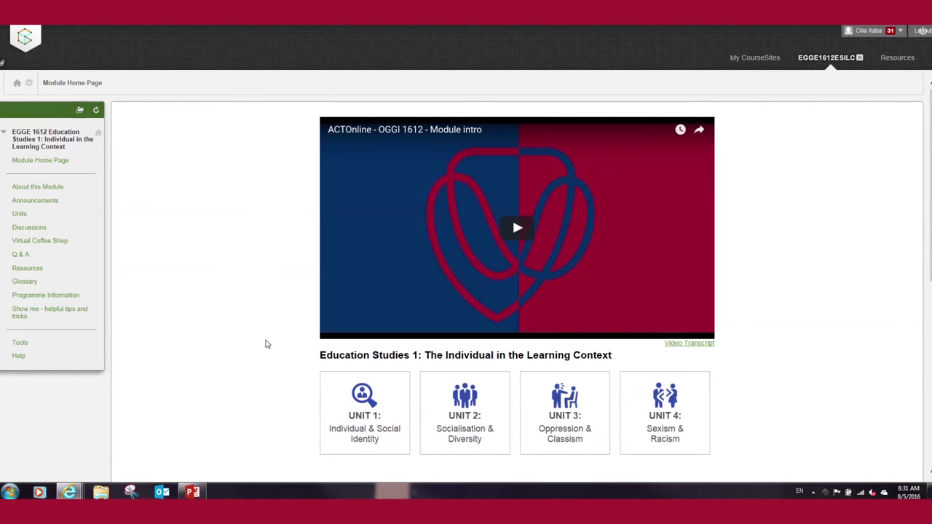
# Go through Unit 1 and Lesson 1 - Who am I? to the Thinking About your Learning 1 assignment.
pyautogui.click(372, 402)
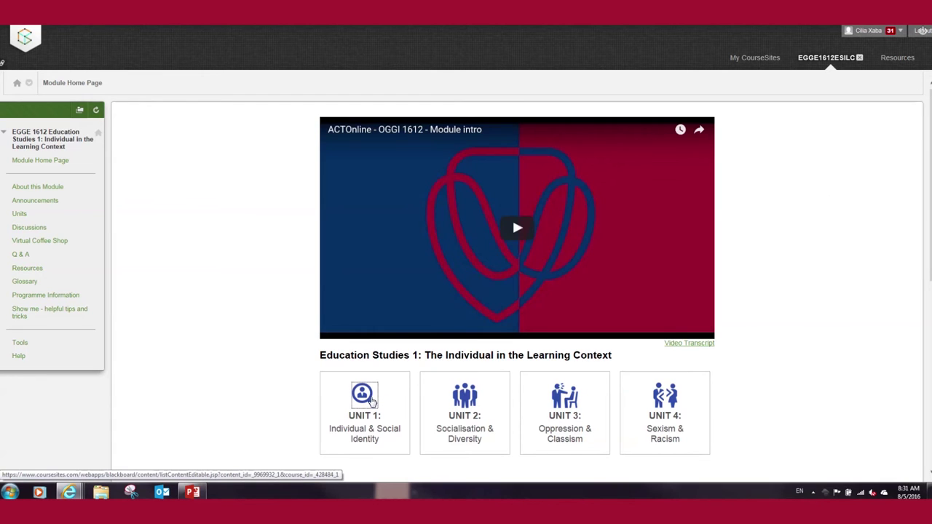
pyautogui.scroll(-3, 352, 238)
pyautogui.scroll(-10, 352, 238)
pyautogui.click(230, 220)
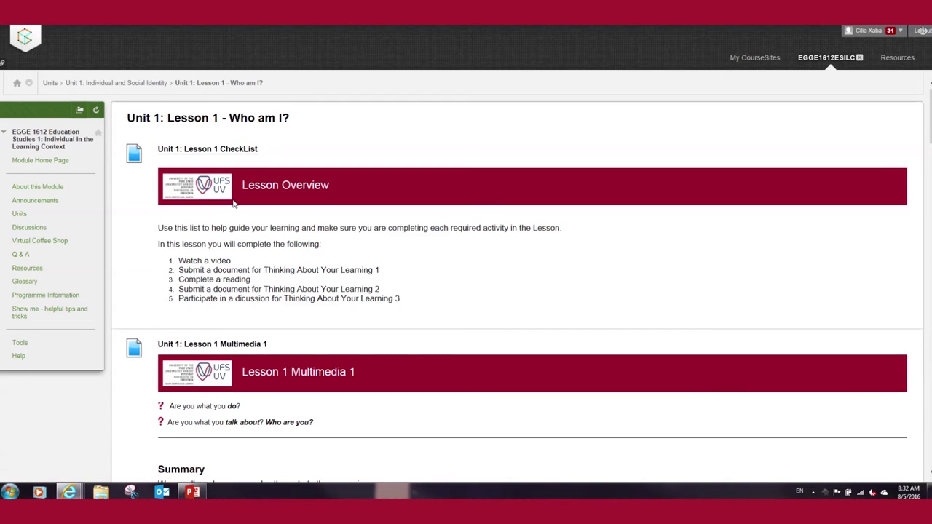
pyautogui.scroll(-8, 278, 185)
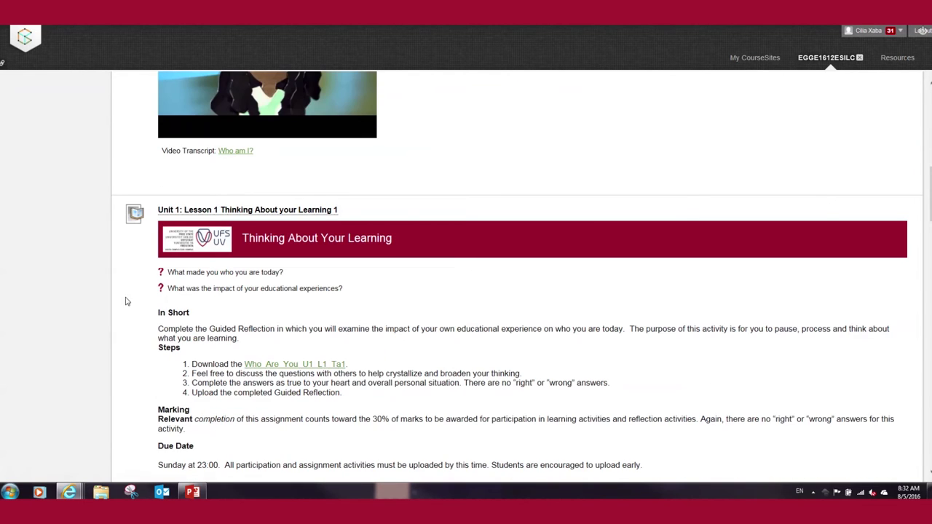
pyautogui.click(304, 212)
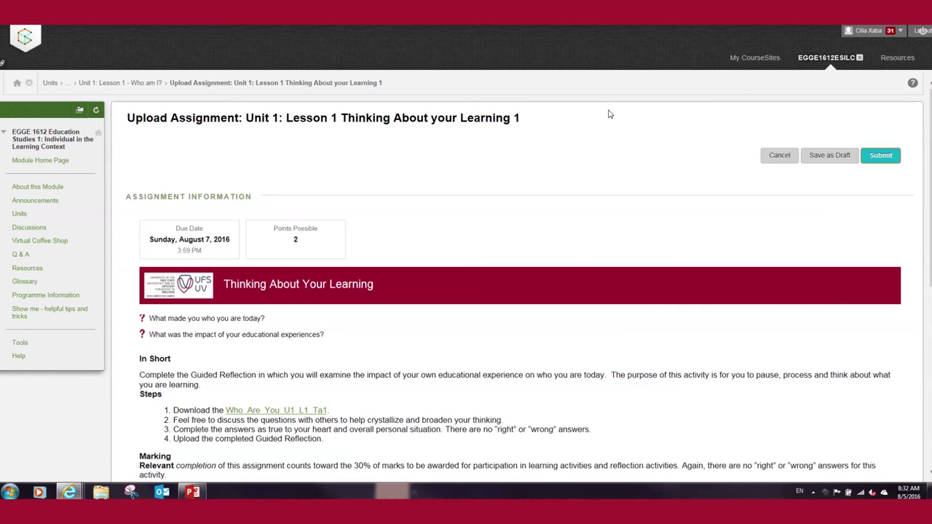
# Open Browse My Computer beside Attach File in the Assignment Submission section.
pyautogui.scroll(-3, 611, 114)
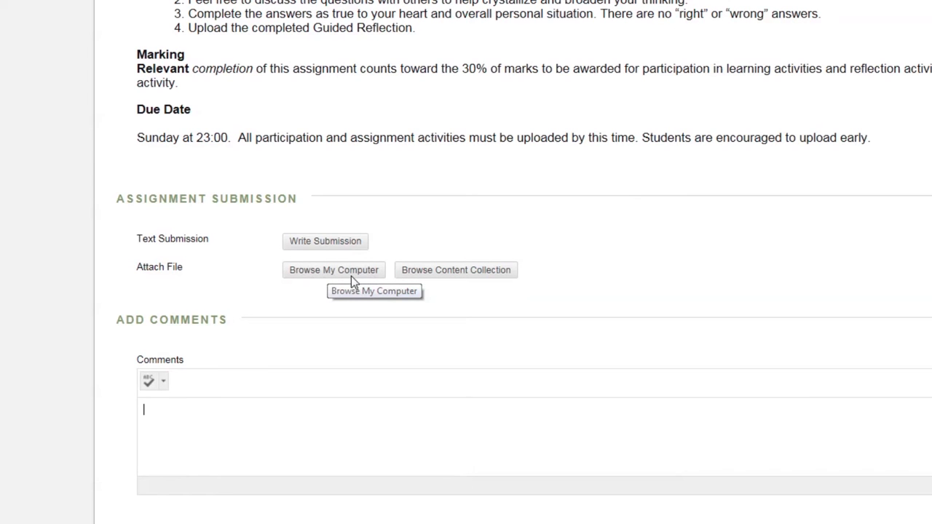
pyautogui.click(360, 277)
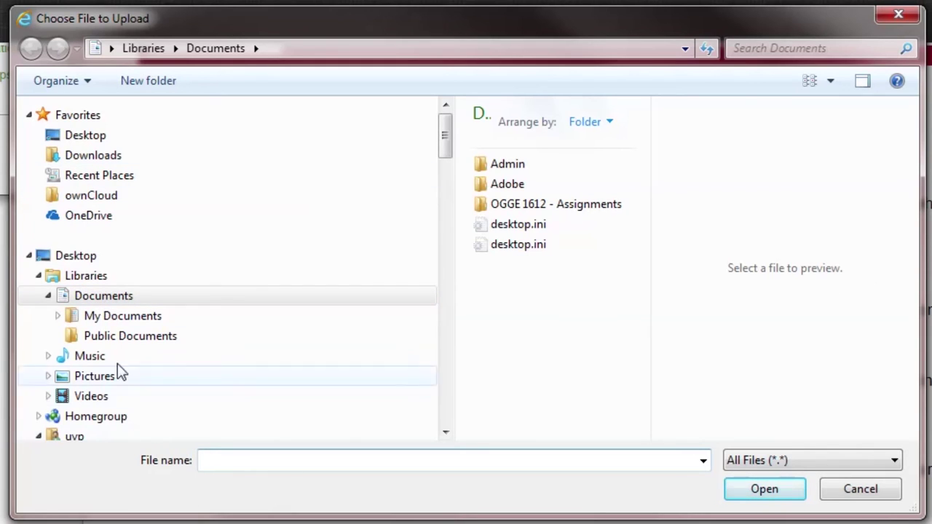
# Attach Who_Are_You_U1_L1_Ta1.doc.docx from Documents > OGGE 1612 - Assignments.
pyautogui.click(104, 299)
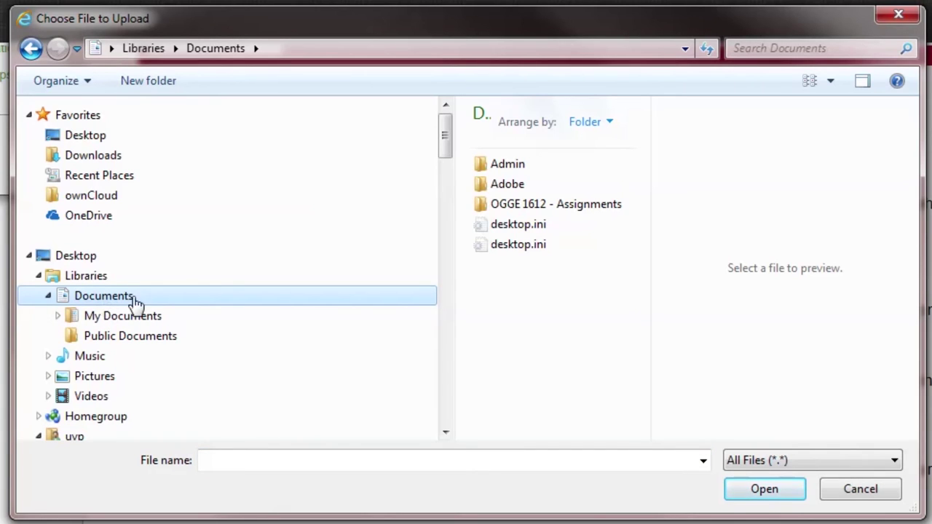
pyautogui.doubleClick(599, 206)
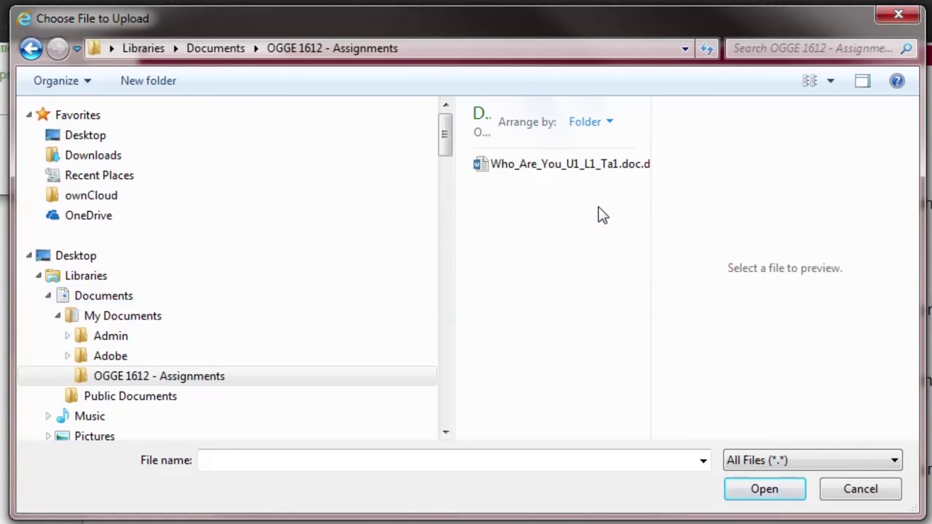
pyautogui.click(586, 167)
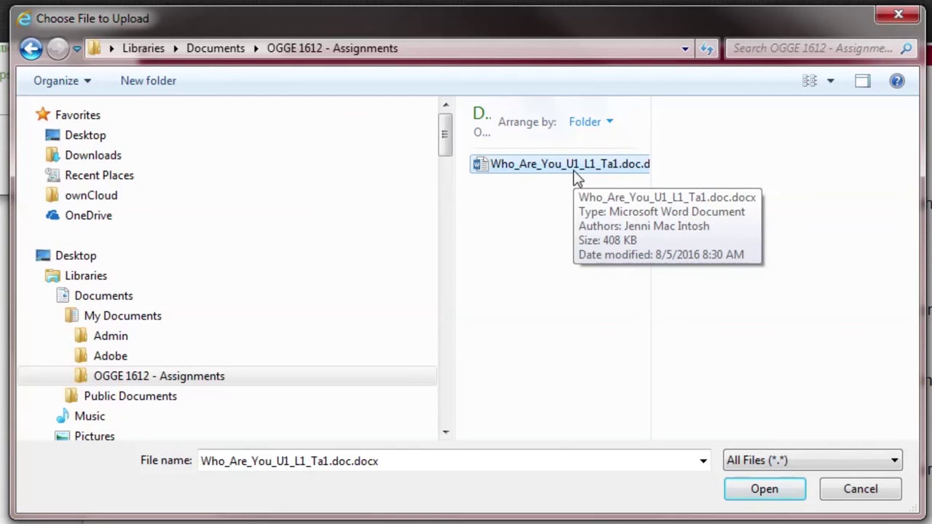
pyautogui.click(764, 489)
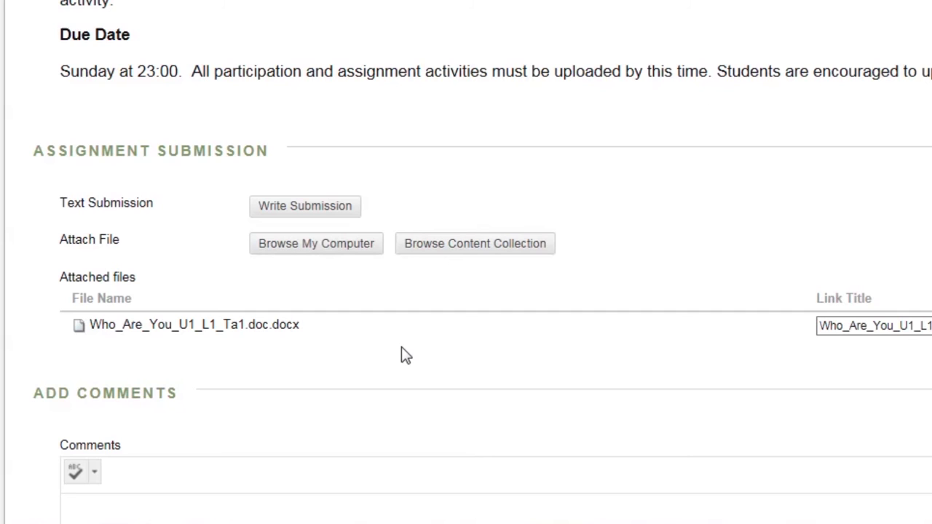
# Scroll down past the Comments box toward the Submit button.
pyautogui.scroll(-4, 401, 350)
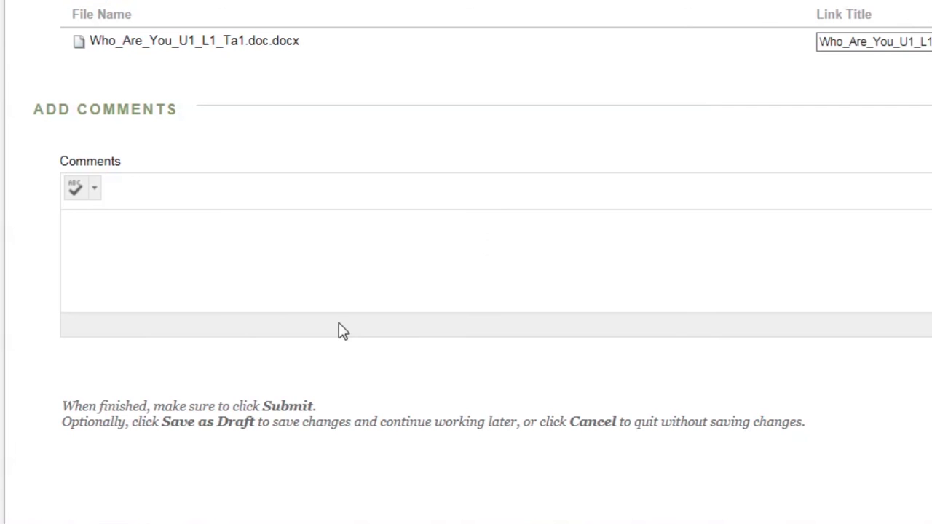